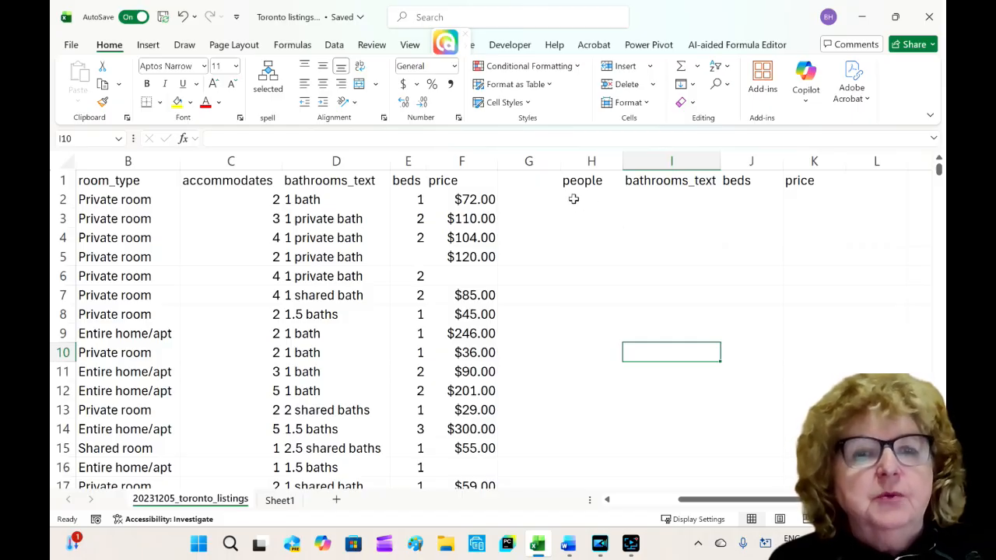
Start a BYCOL formula in H2 with C2:F8835, the accommodates through price data, as its array.
click(573, 199)
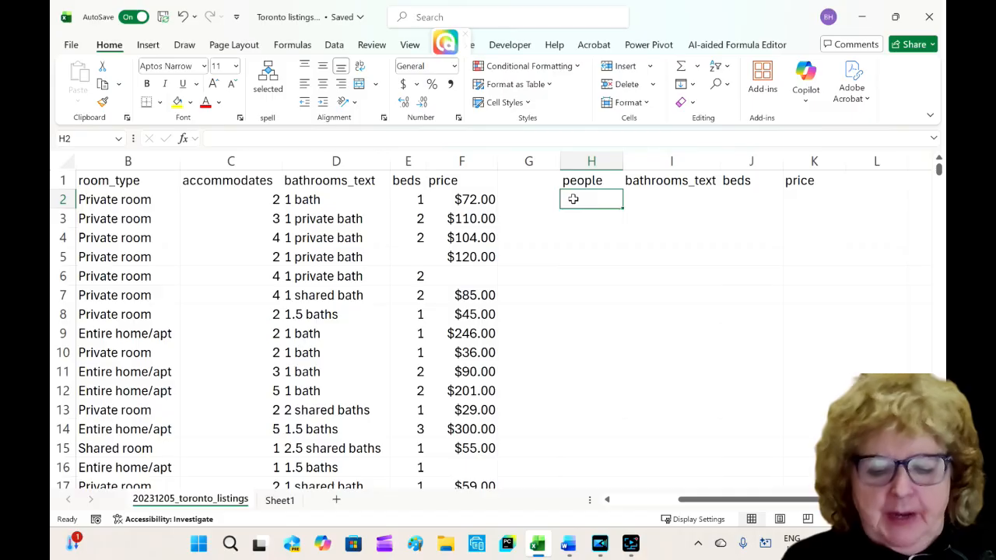
text(=)
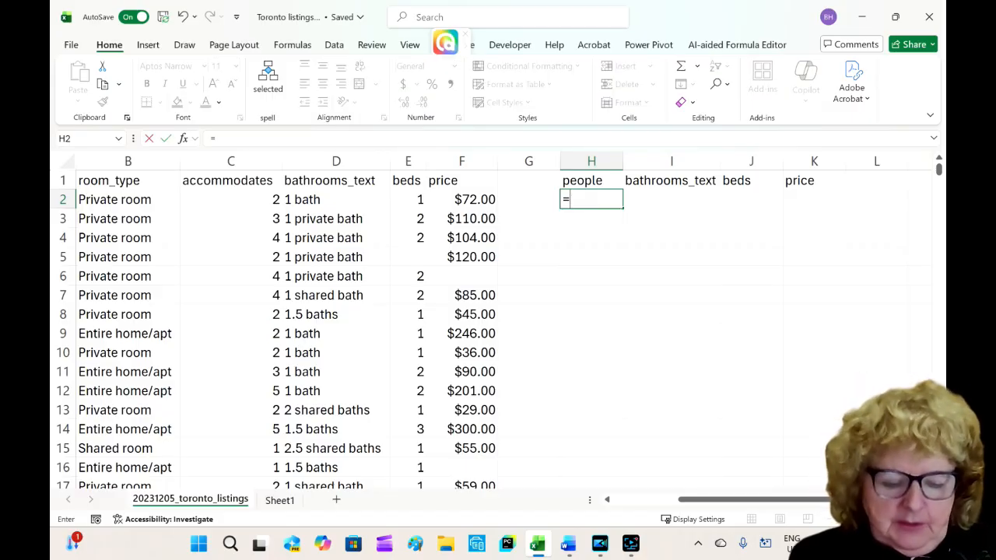
text(by)
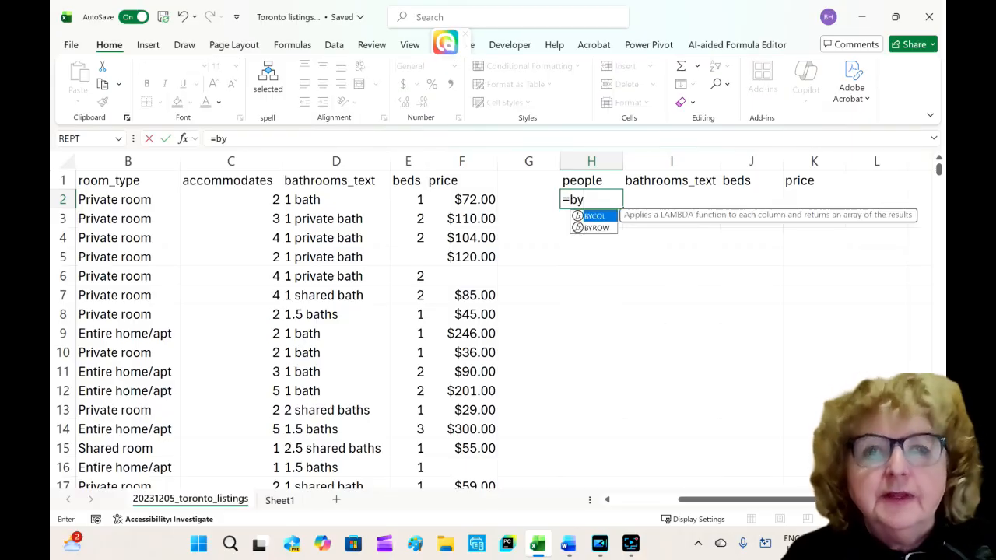
double_click(589, 216)
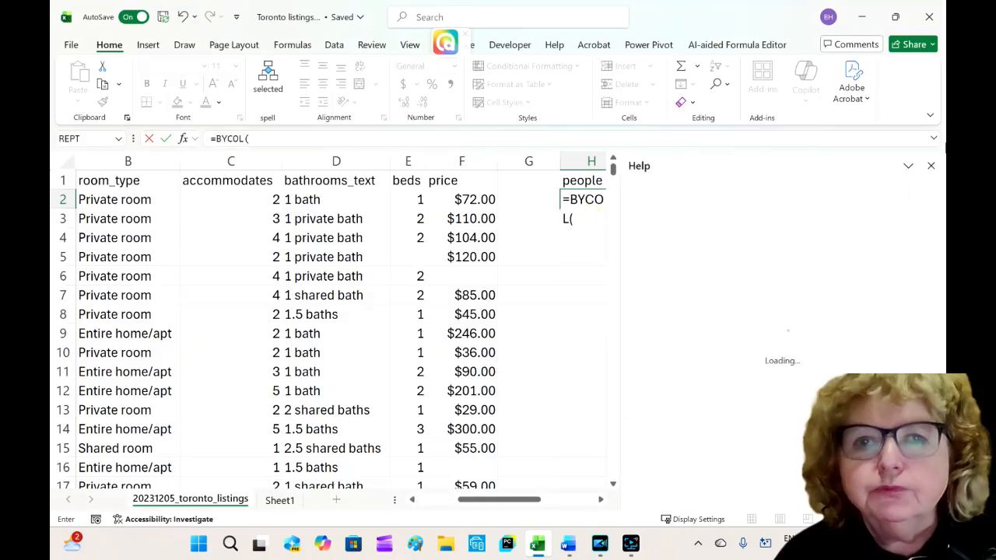
click(930, 166)
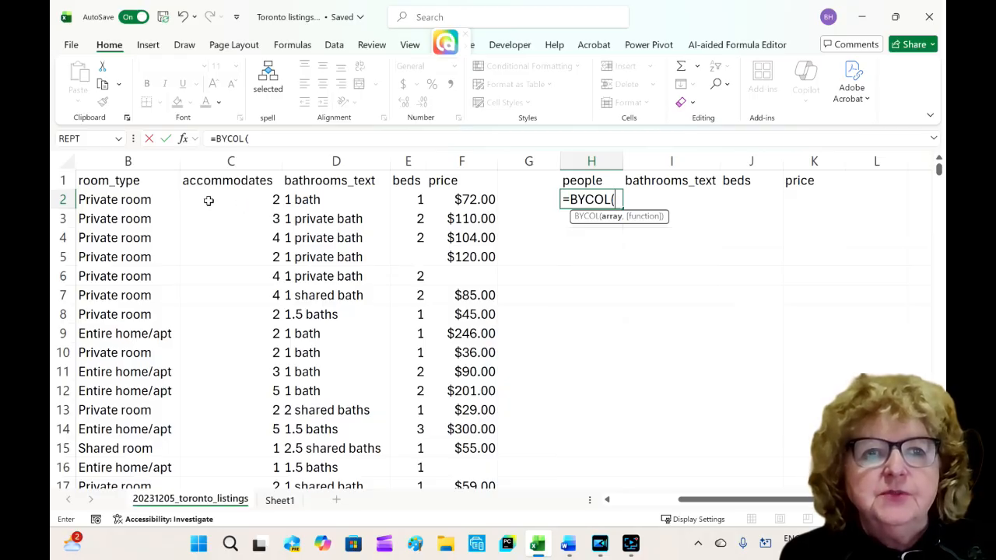
drag(208, 201, 471, 199)
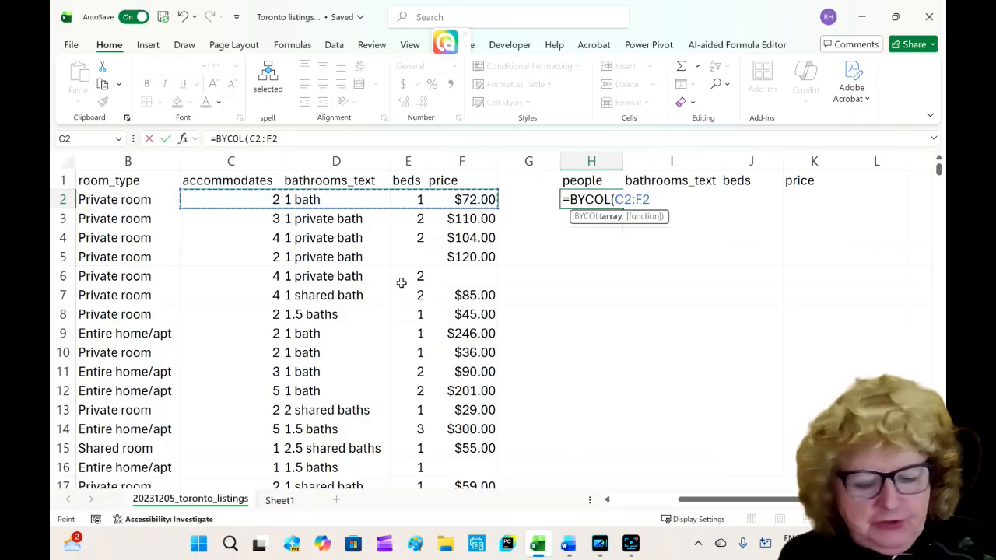
key(ctrl+shift+Down)
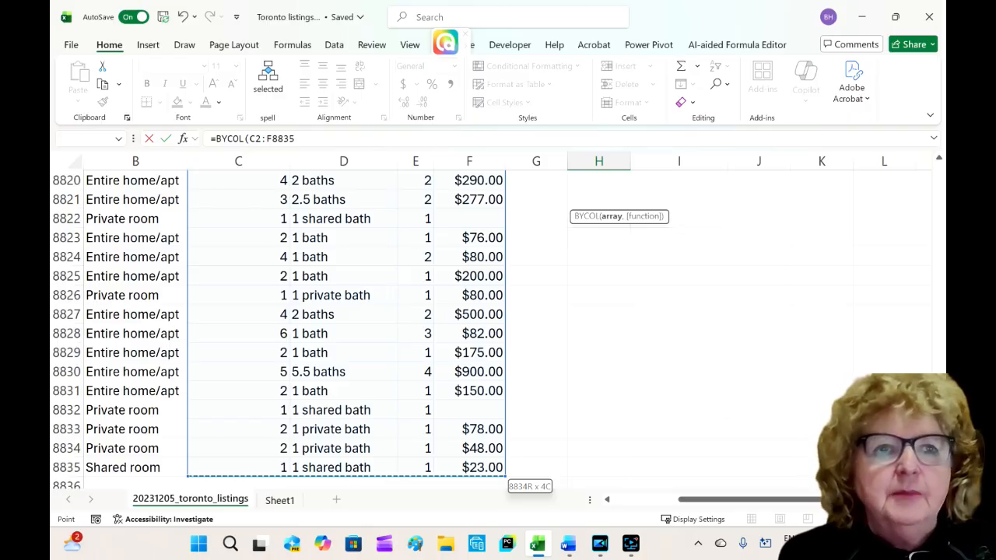
click(290, 138)
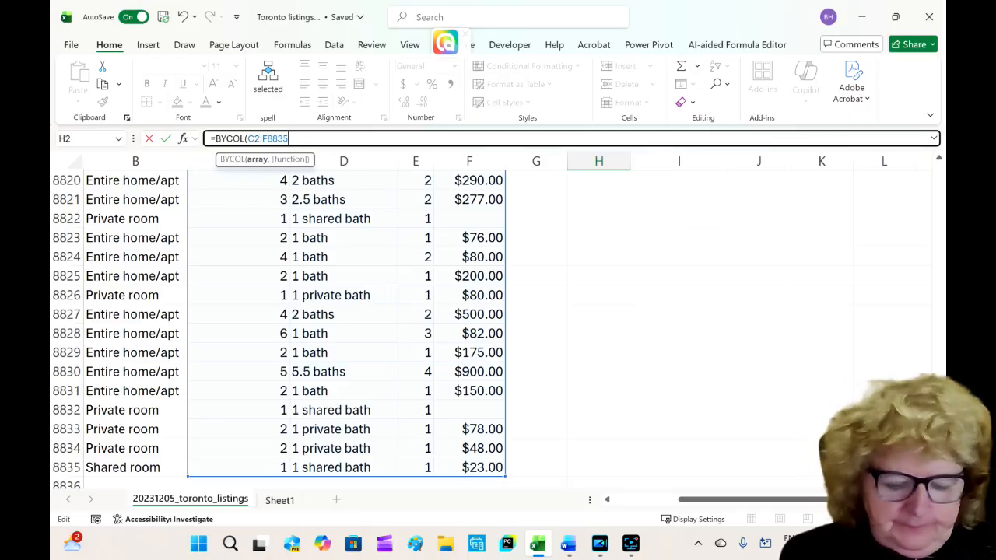
text(,)
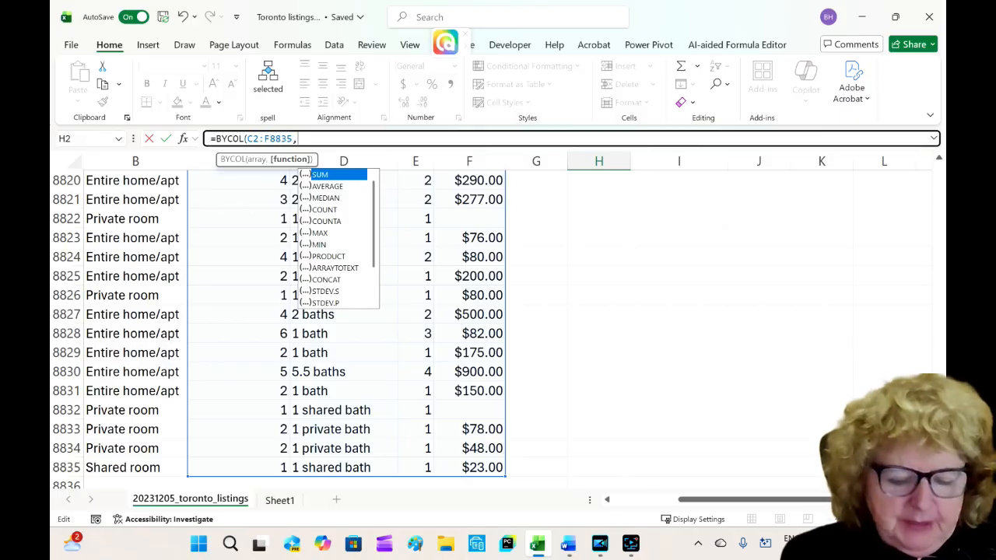
Complete the H2 formula with LAMBDA(array,AVERAGE(array)) to average each column, and enter it.
text(l)
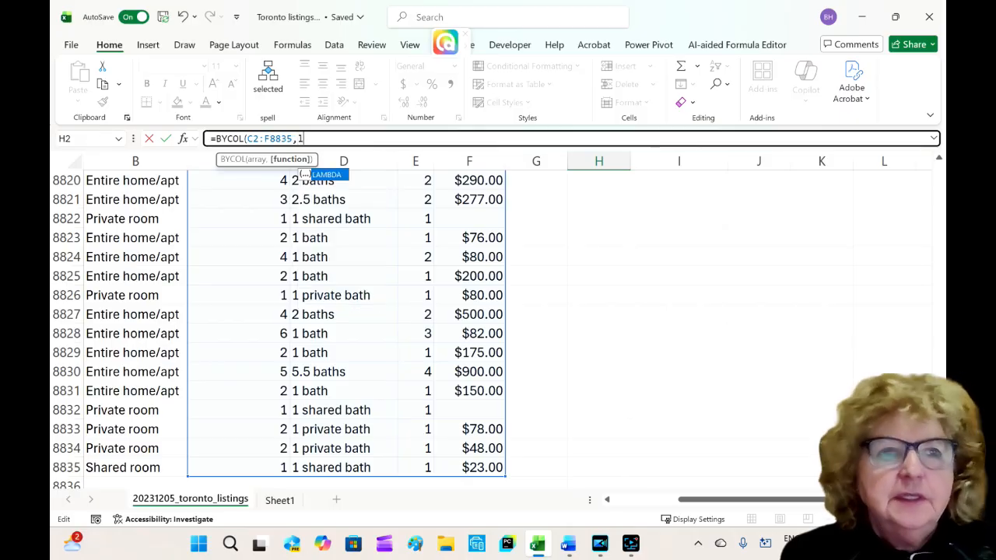
double_click(328, 174)
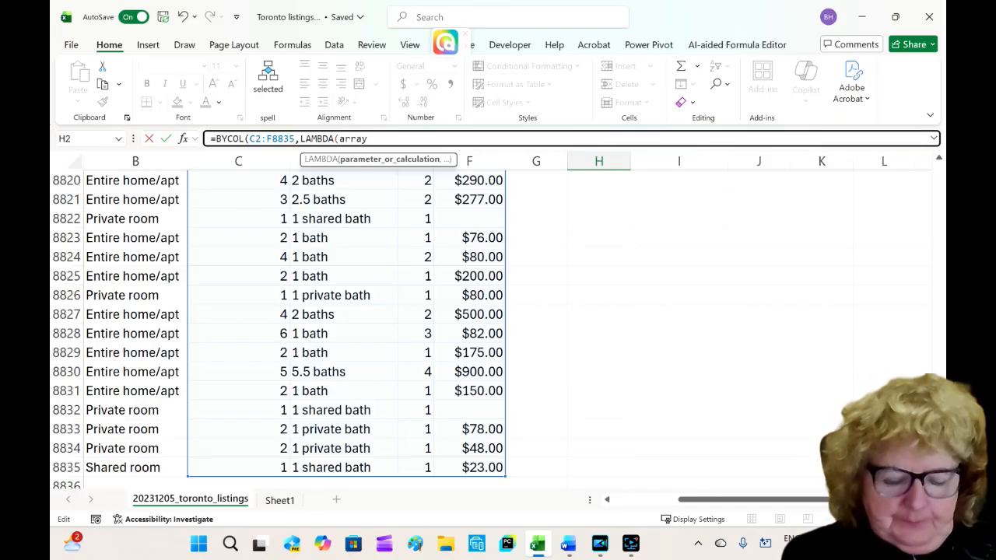
text(,)
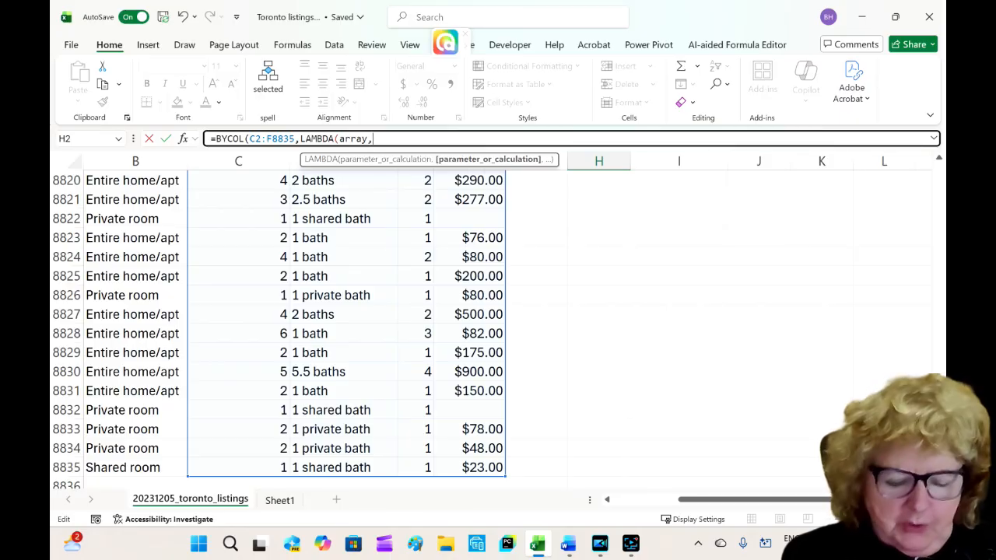
text(Aver)
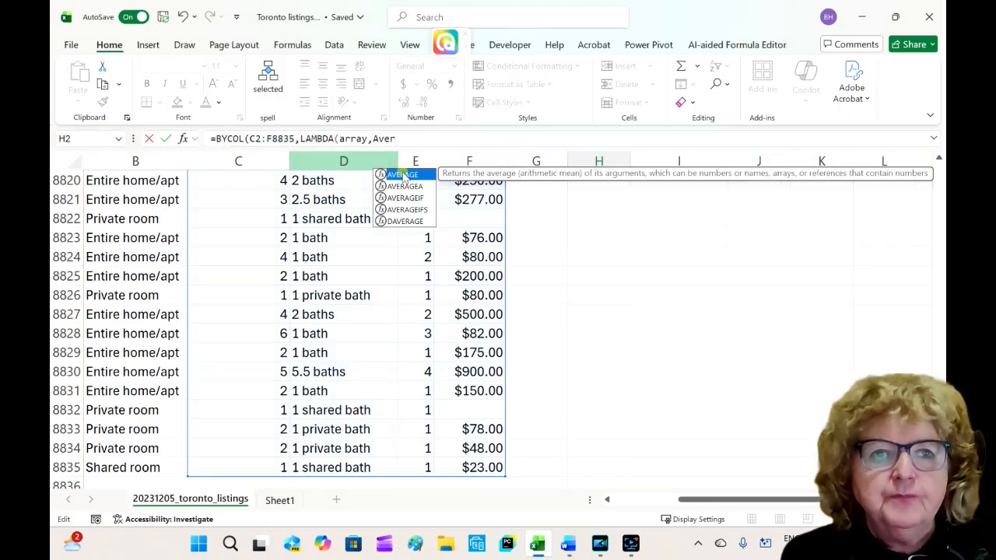
double_click(402, 175)
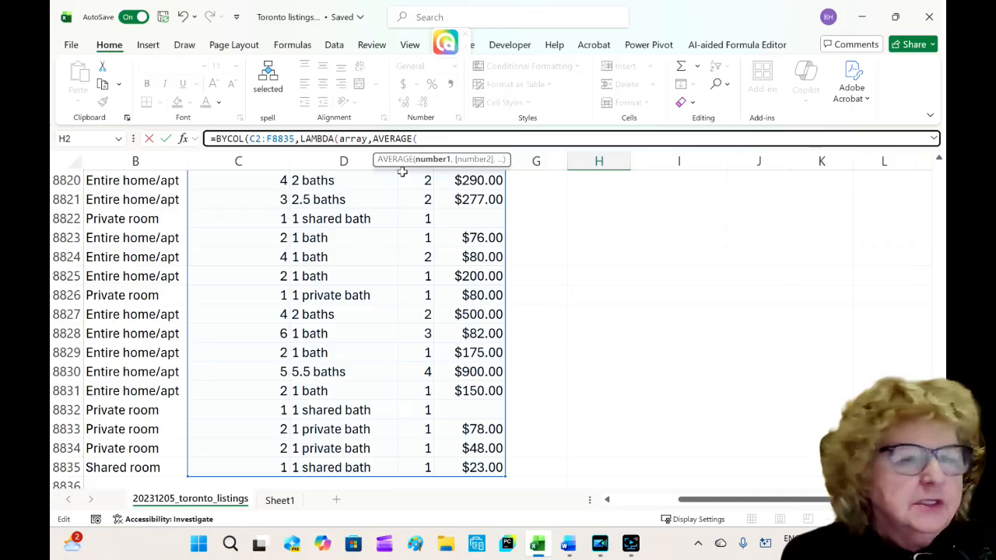
text(array)
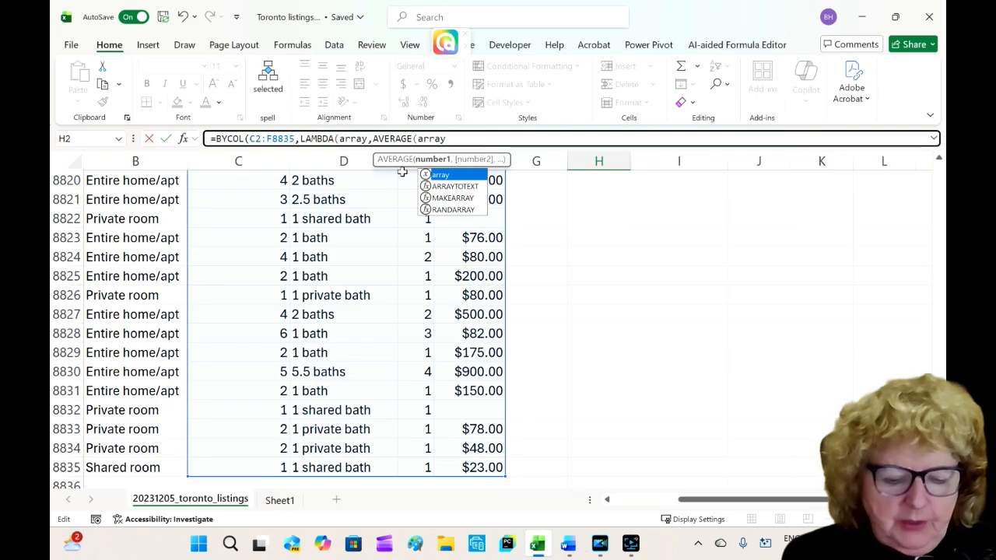
text()))
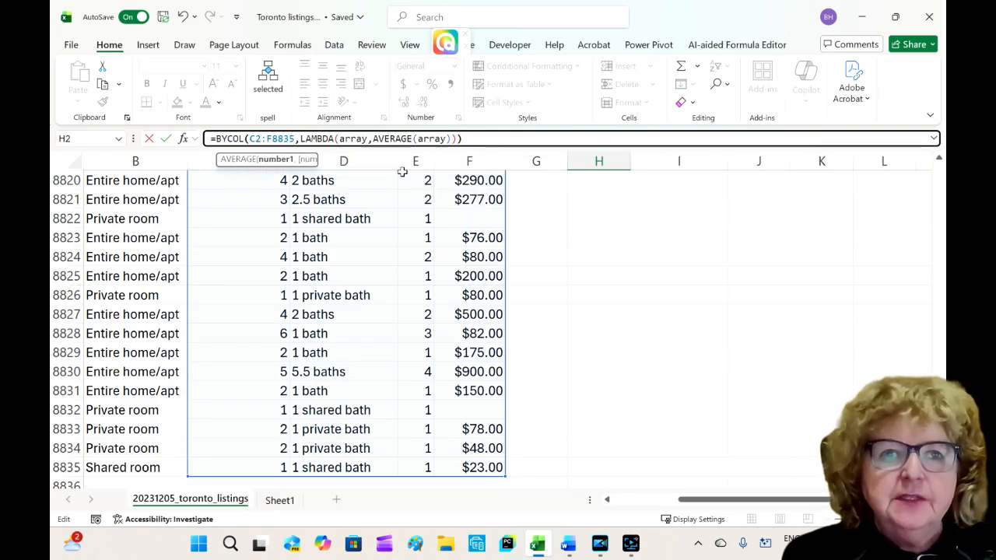
key(ctrl+Return)
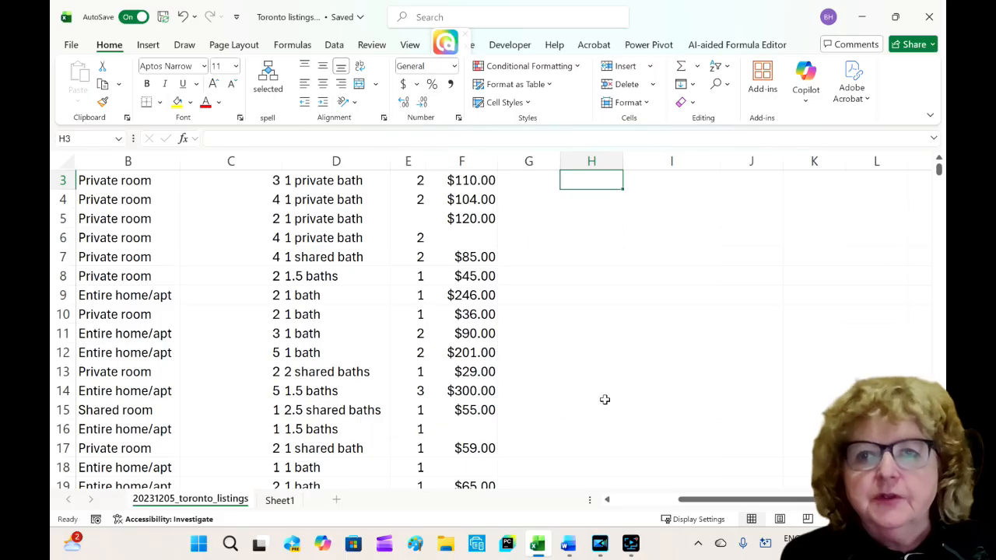
scroll(939, 169, up, 1)
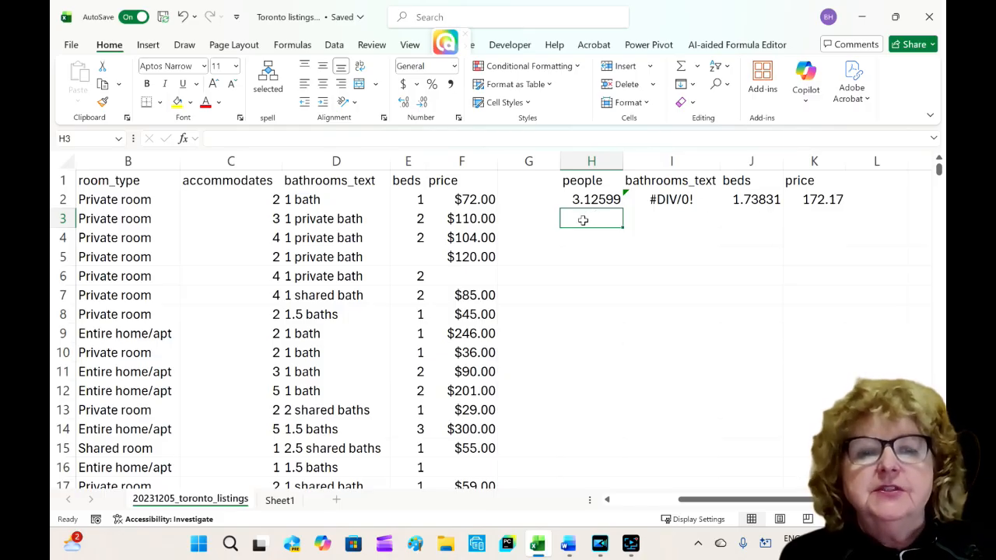
text(=)
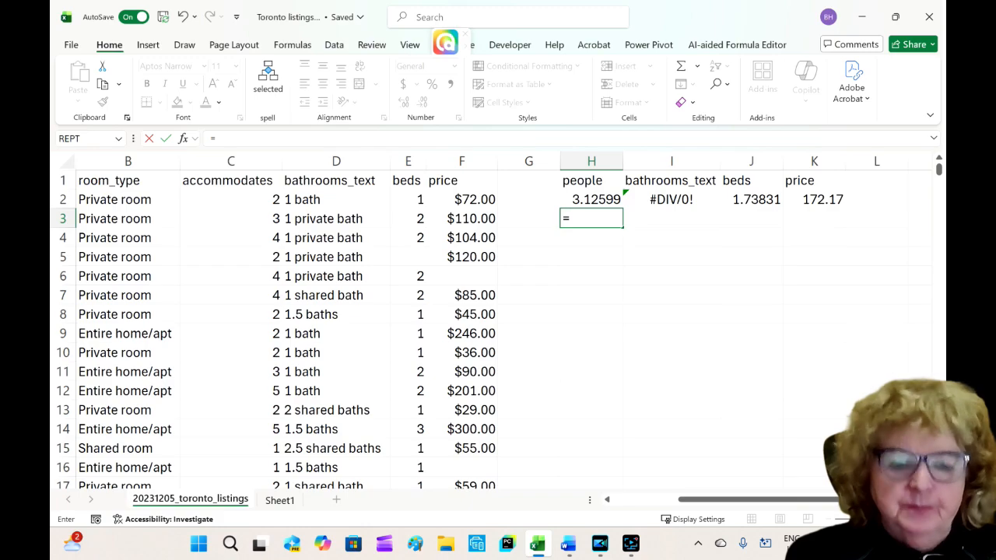
text(col)
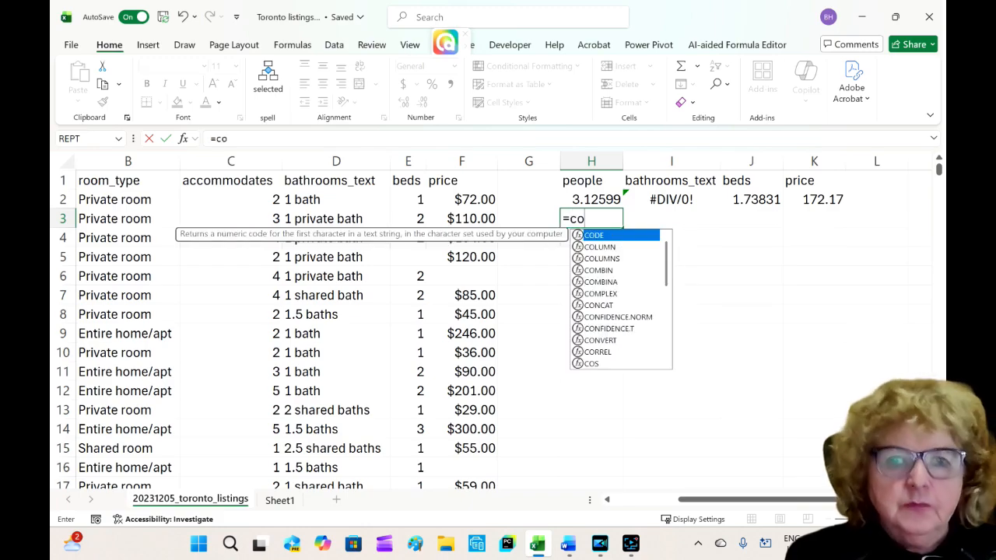
key(BackSpace)
key(BackSpace)
key(BackSpace)
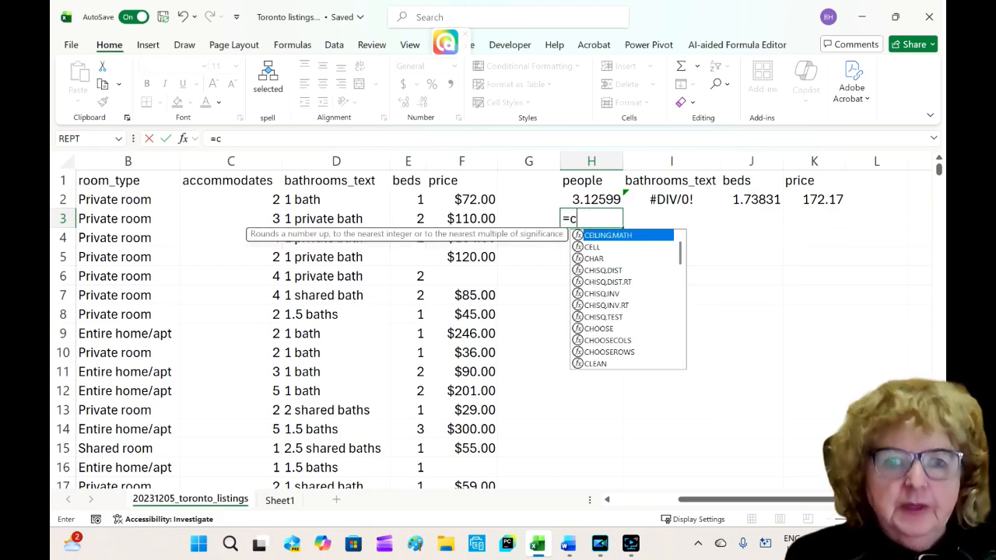
Start a BYCOL formula in H3 that uses the data range C2:F8835 as its array.
text(by)
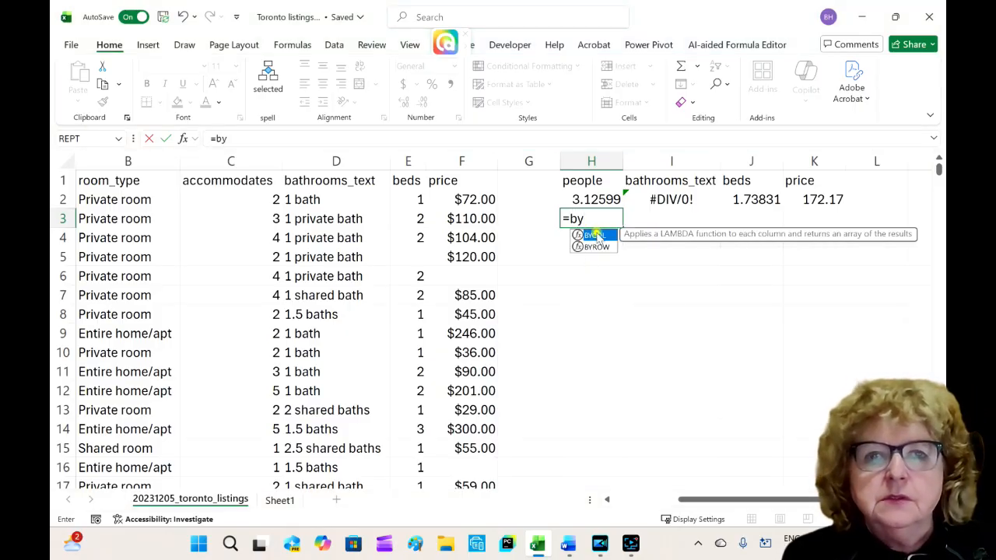
double_click(595, 234)
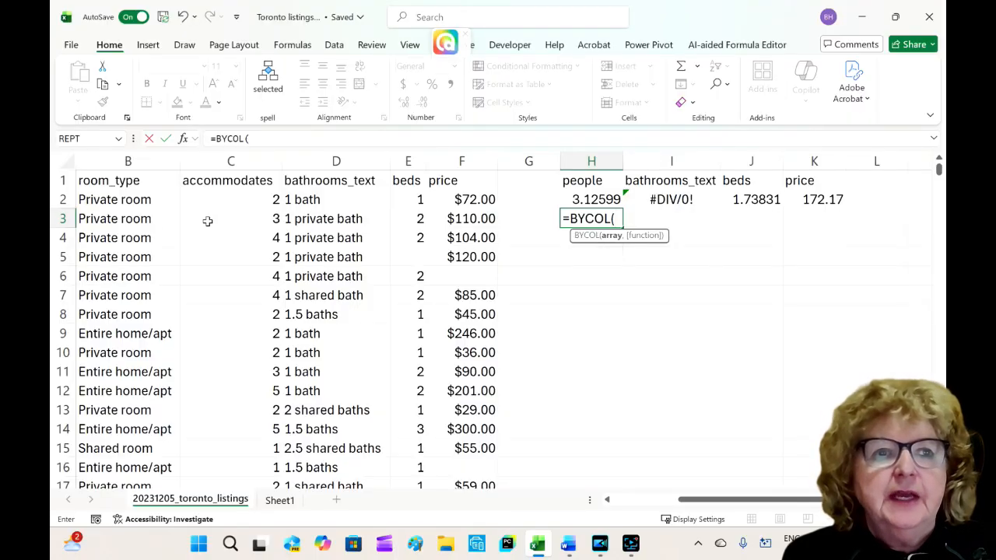
drag(225, 203, 447, 212)
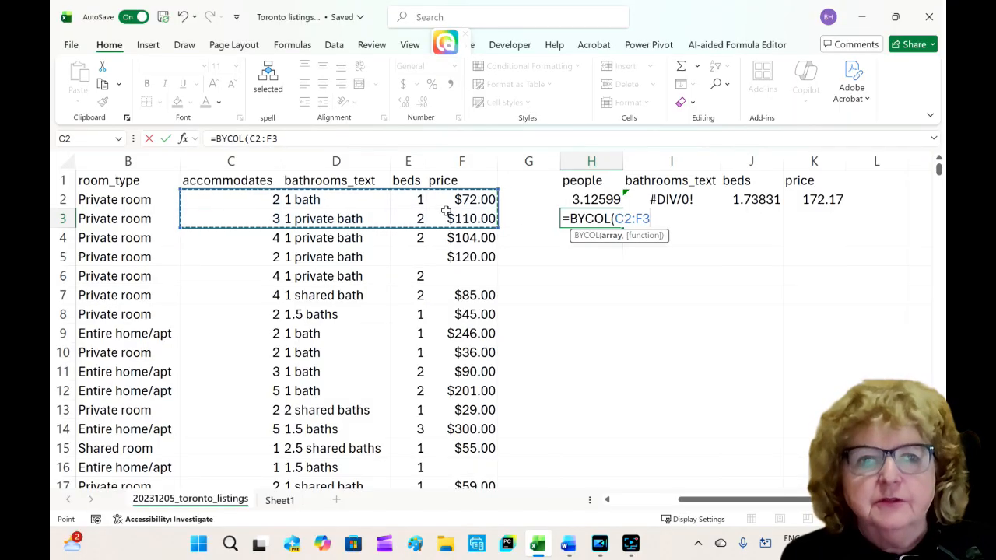
key(ctrl+shift+Down)
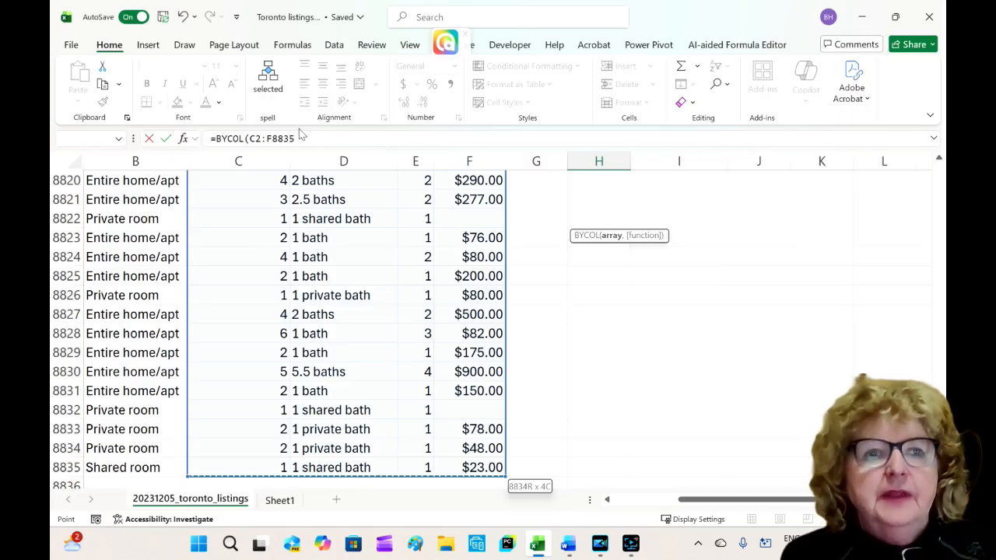
click(295, 138)
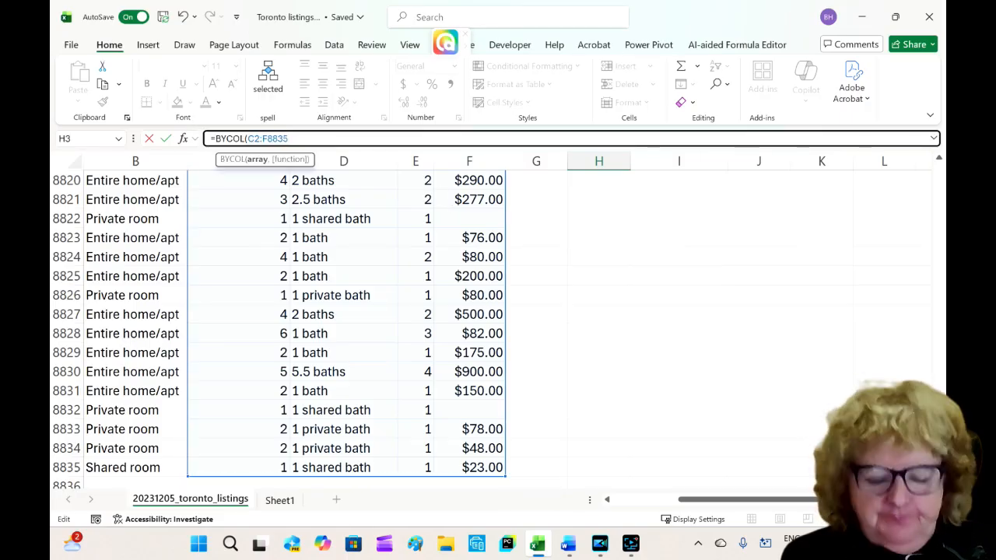
text(,)
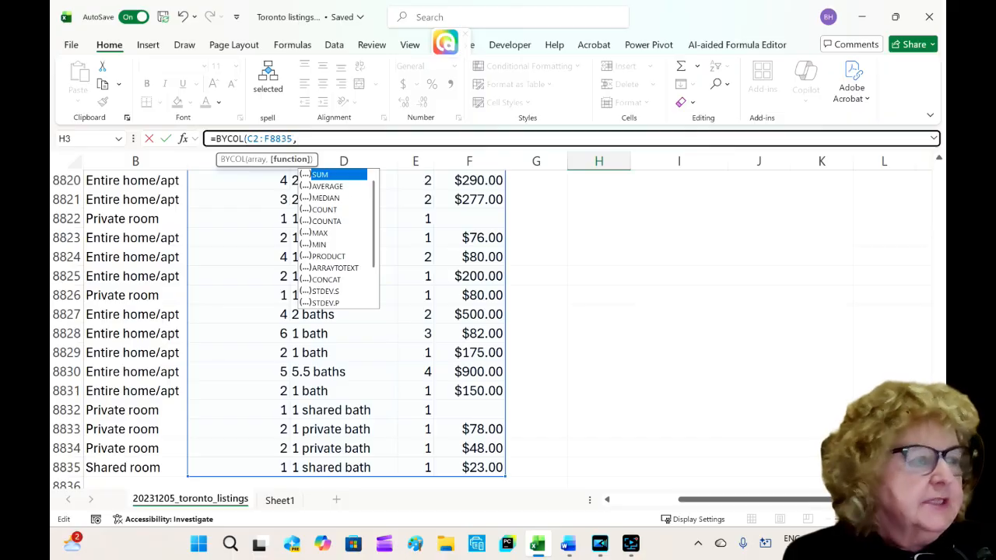
Complete the H3 formula with LAMBDA(array,MAX(array)) to return each column's maximum, and enter it.
text(l)
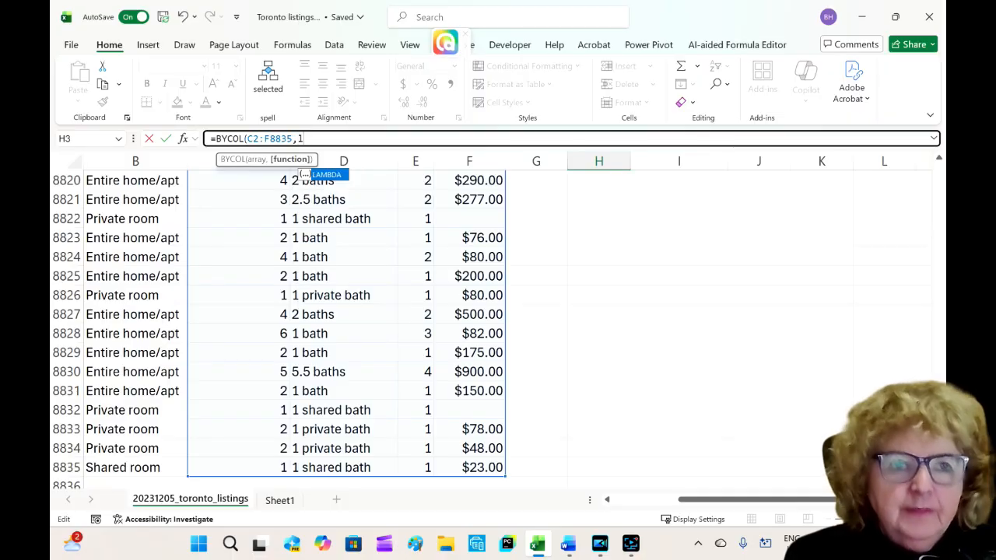
click(333, 177)
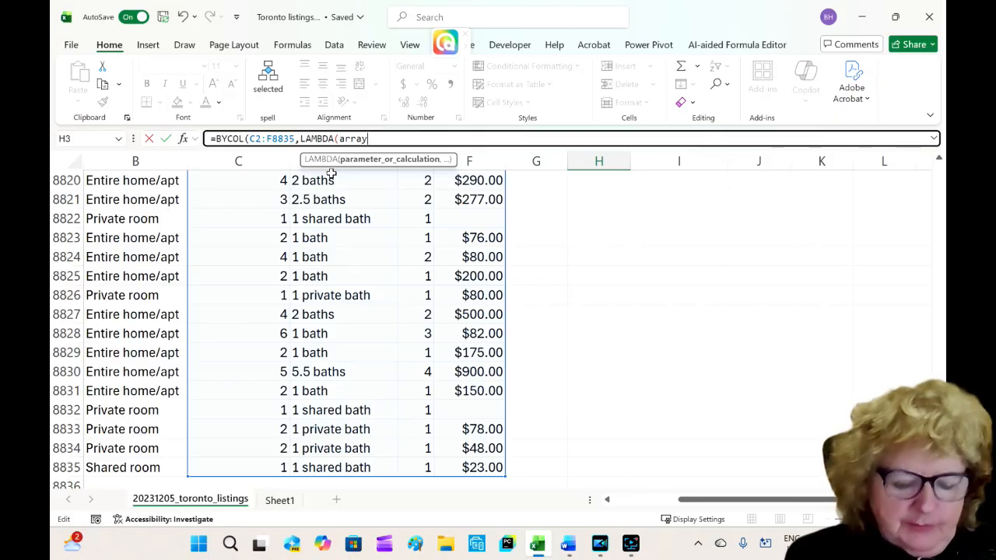
text(,)
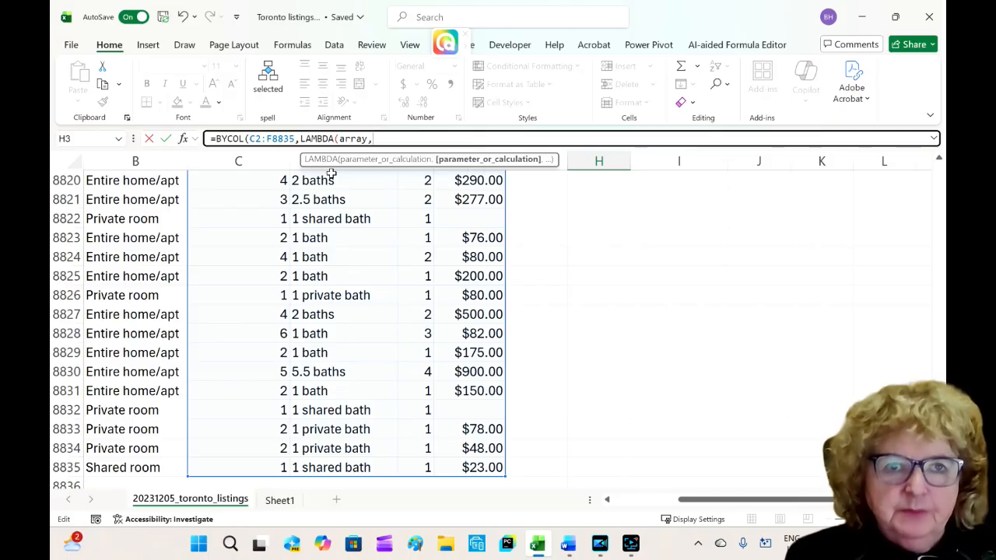
text(m)
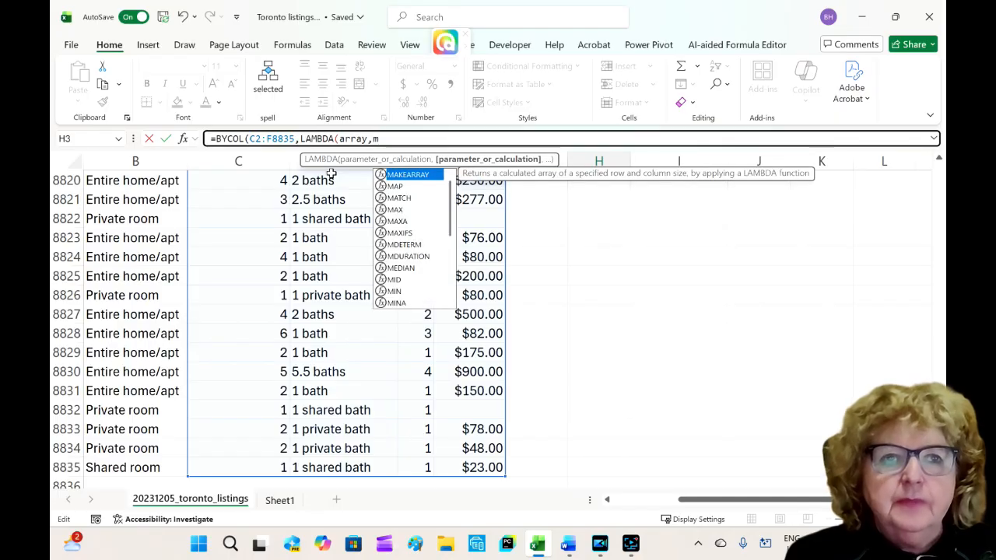
click(397, 210)
double_click(396, 210)
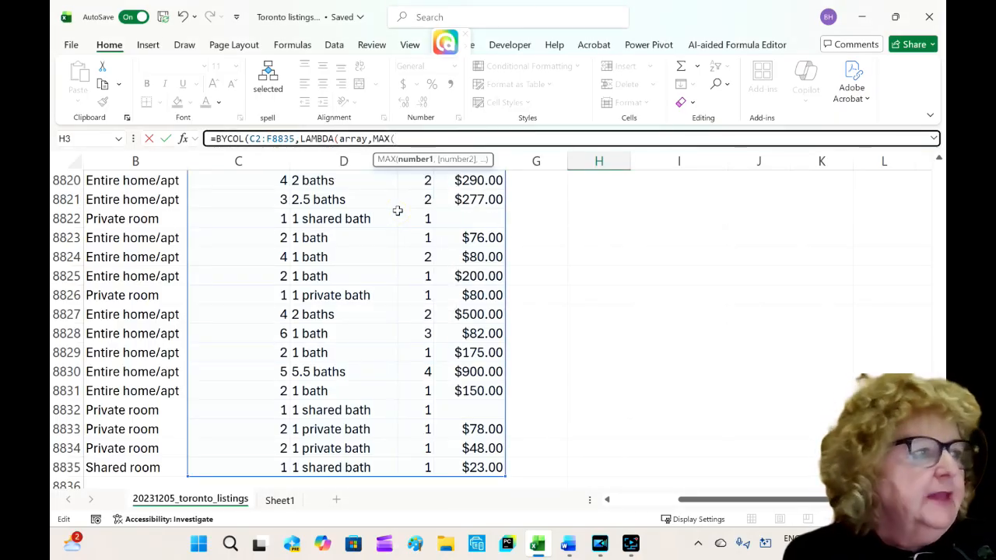
text(a)
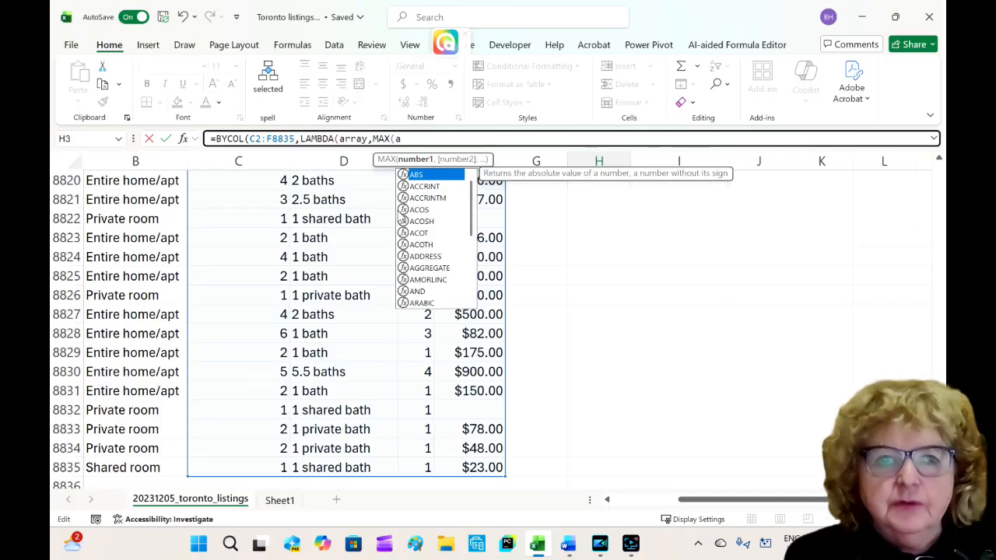
text(rra)
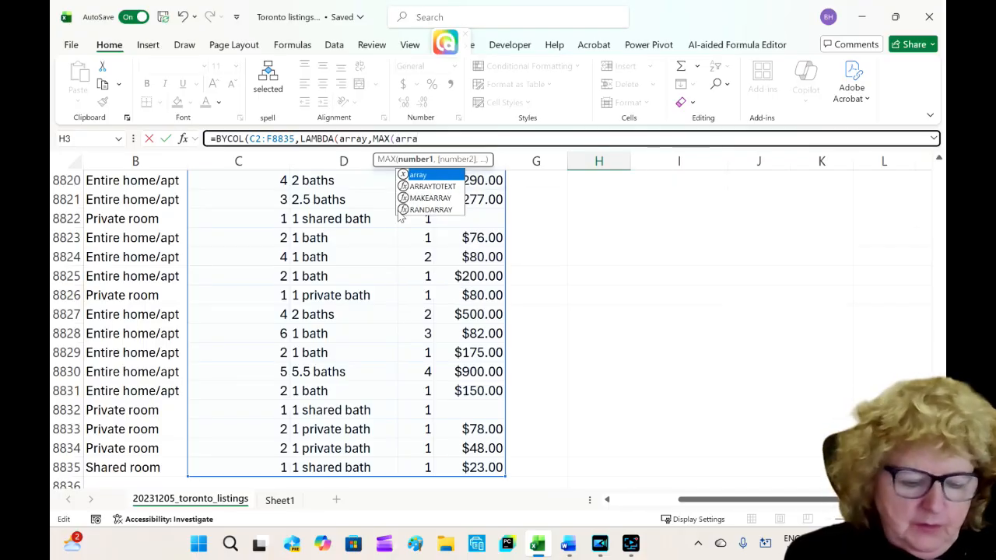
text(y)
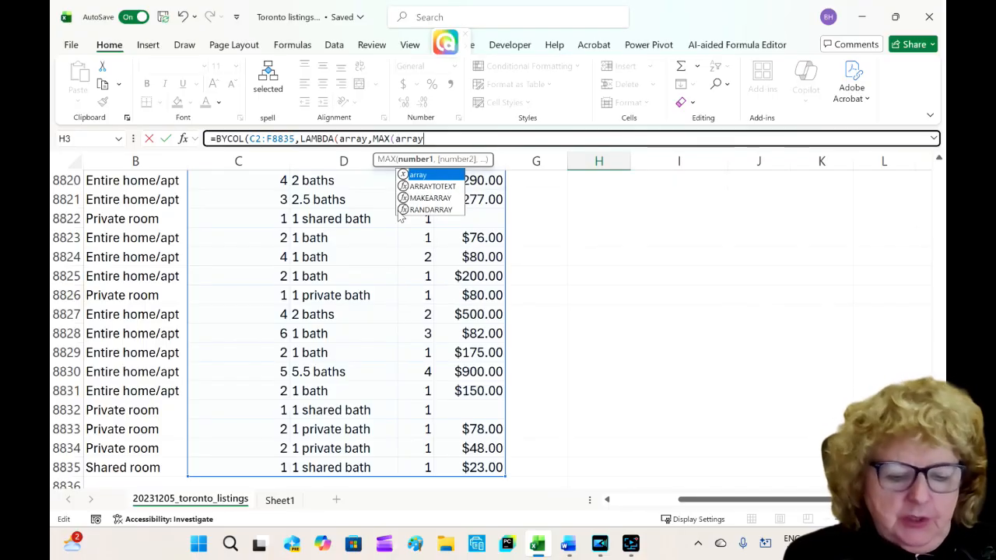
text())))
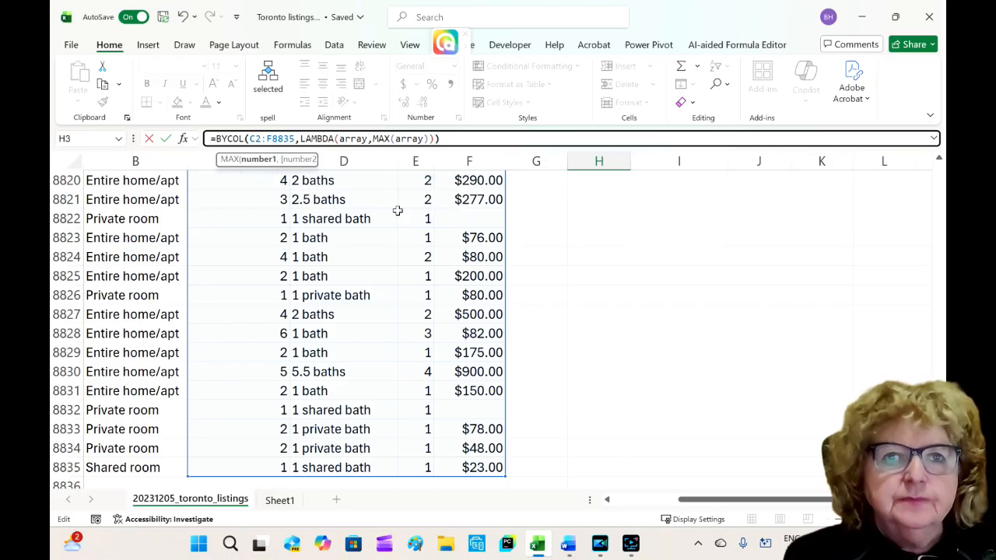
key(Return)
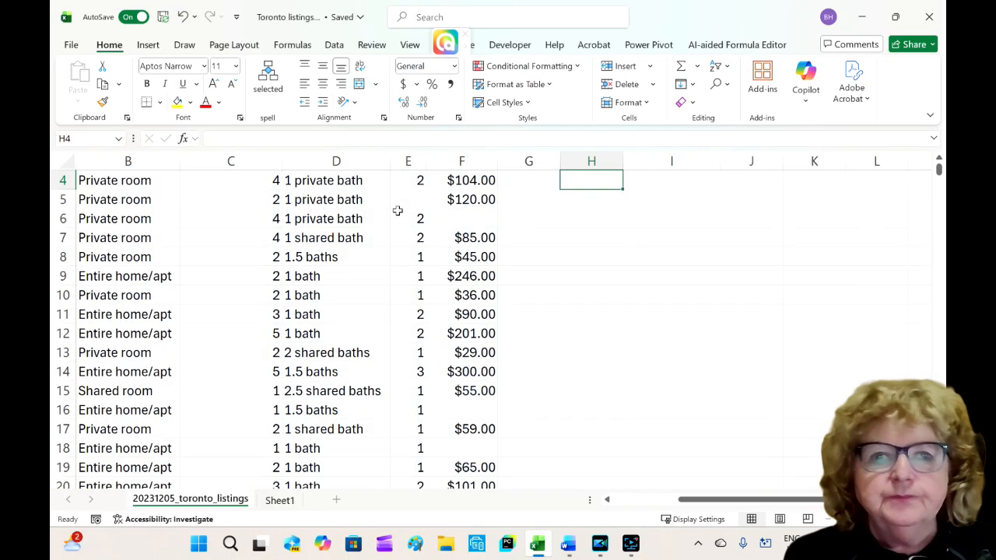
Start a BYCOL formula in H4 with the accommodates through price data, C2:F8835, as its array.
scroll(586, 300, up, 1)
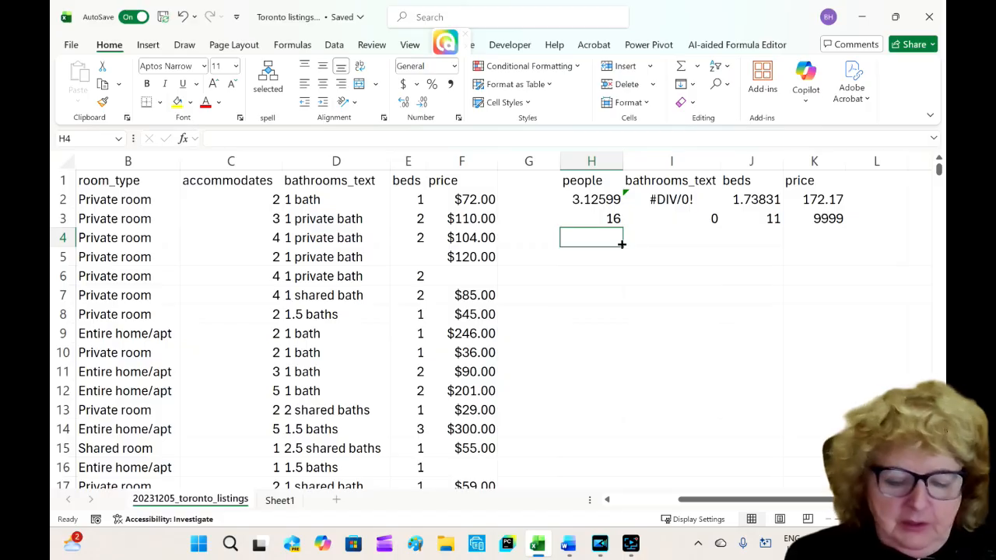
text(=b)
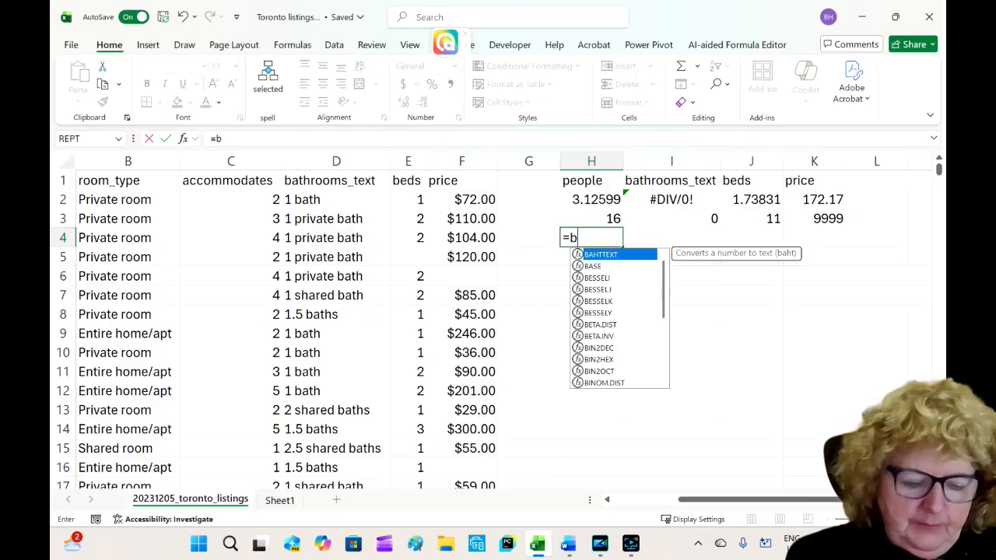
text(ycol)
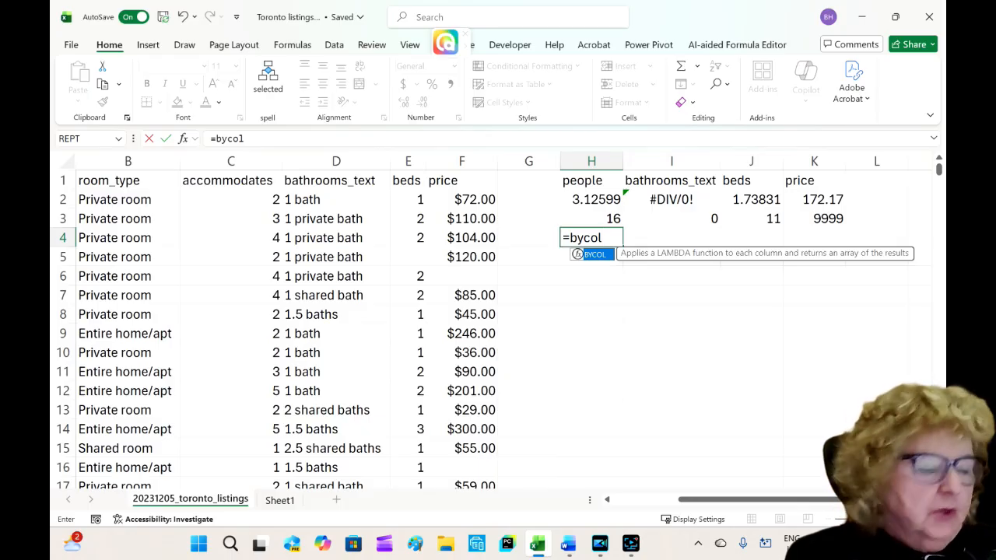
text(()
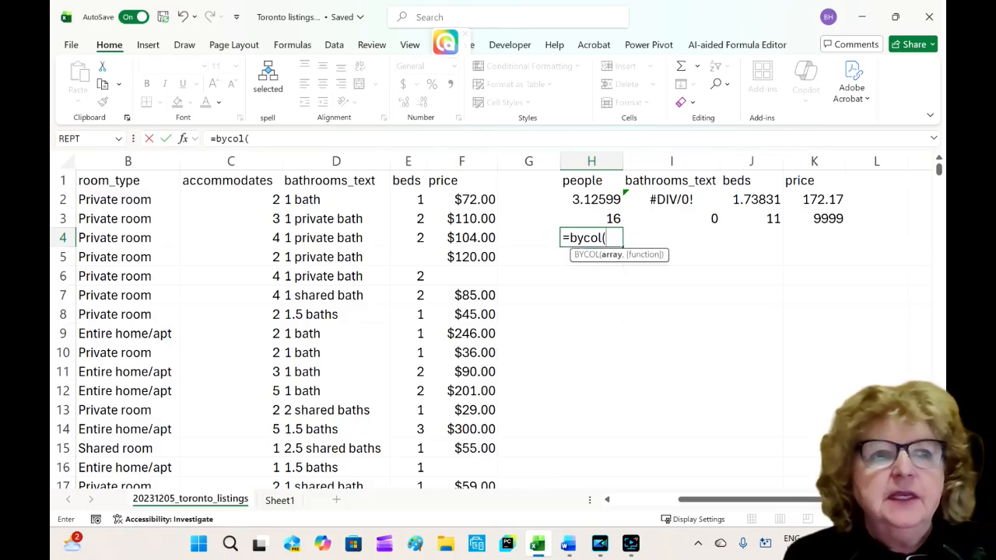
drag(213, 196, 456, 192)
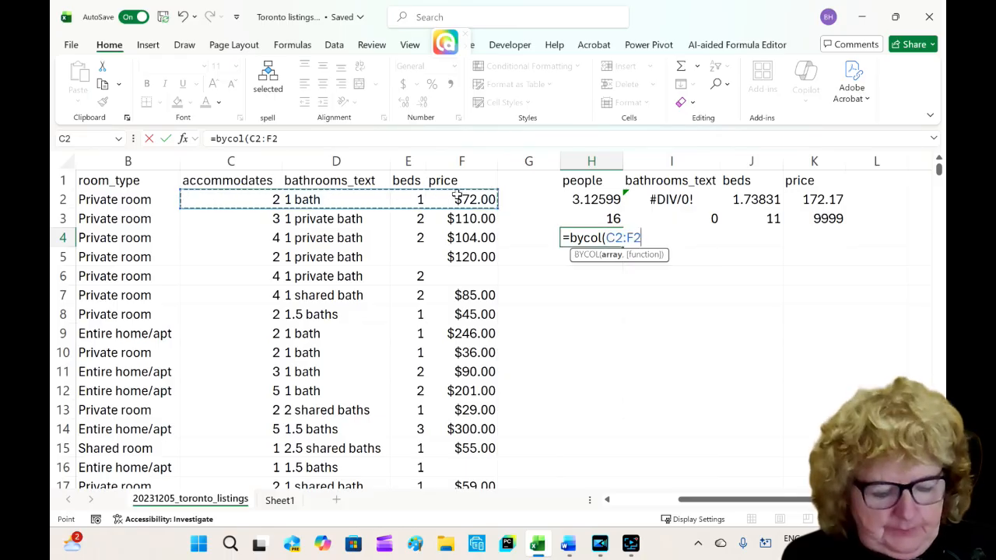
key(ctrl+shift+Down)
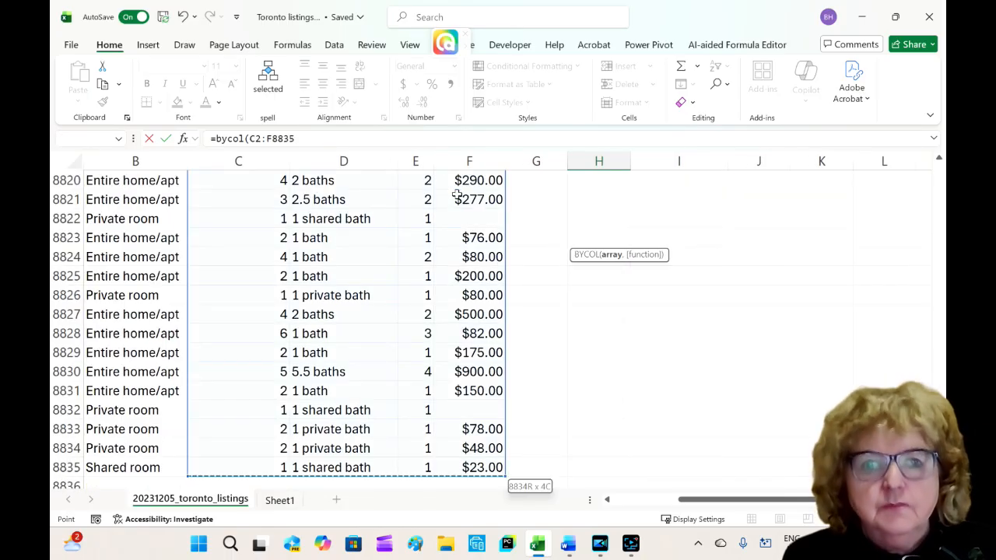
click(300, 139)
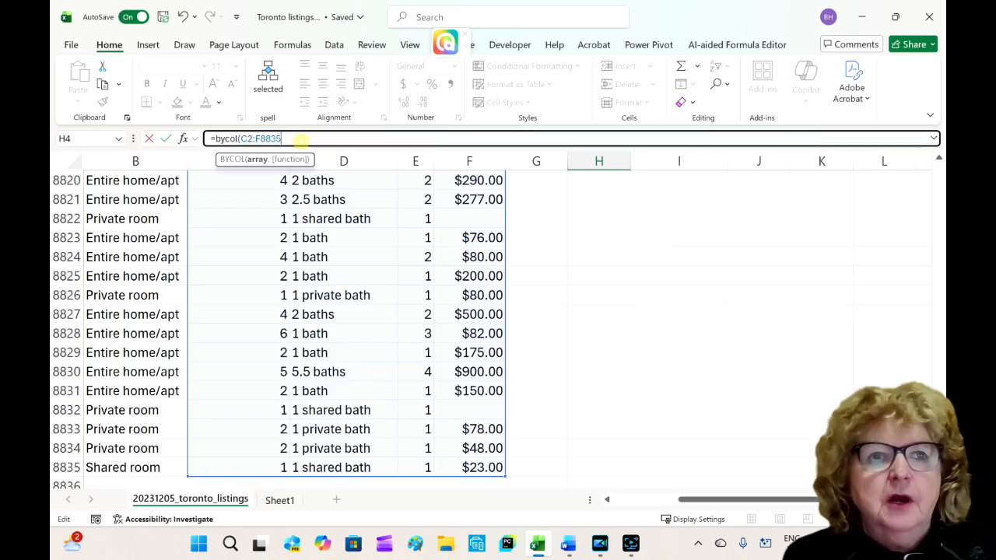
text(,)
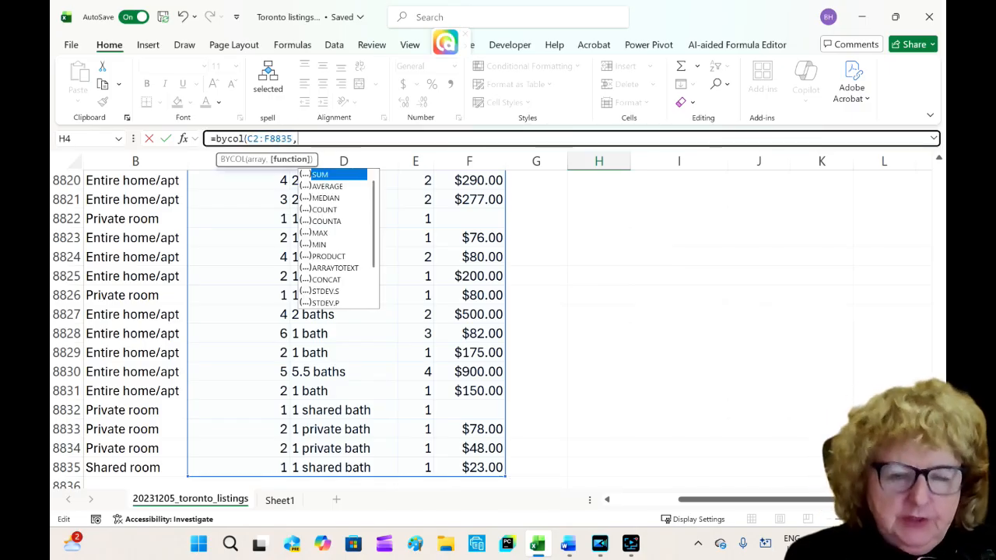
Complete the H4 formula with LAMBDA(array,MIN(array)) to return each column's minimum, and enter it.
text(l)
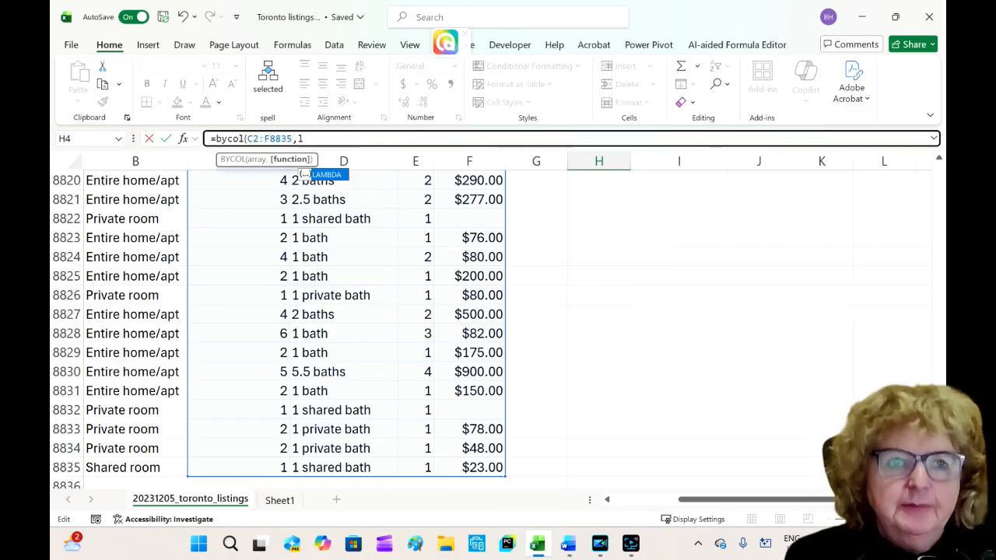
double_click(331, 178)
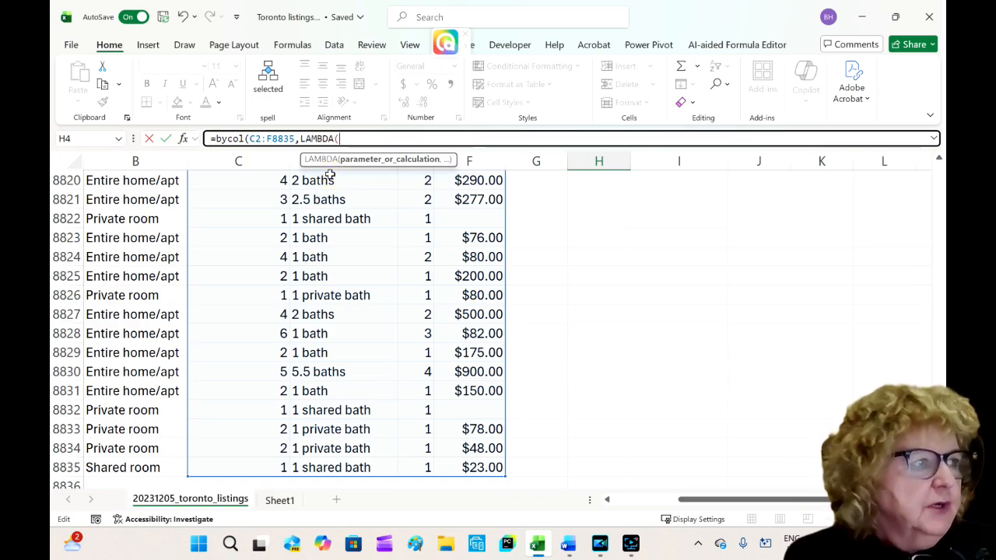
text(array)
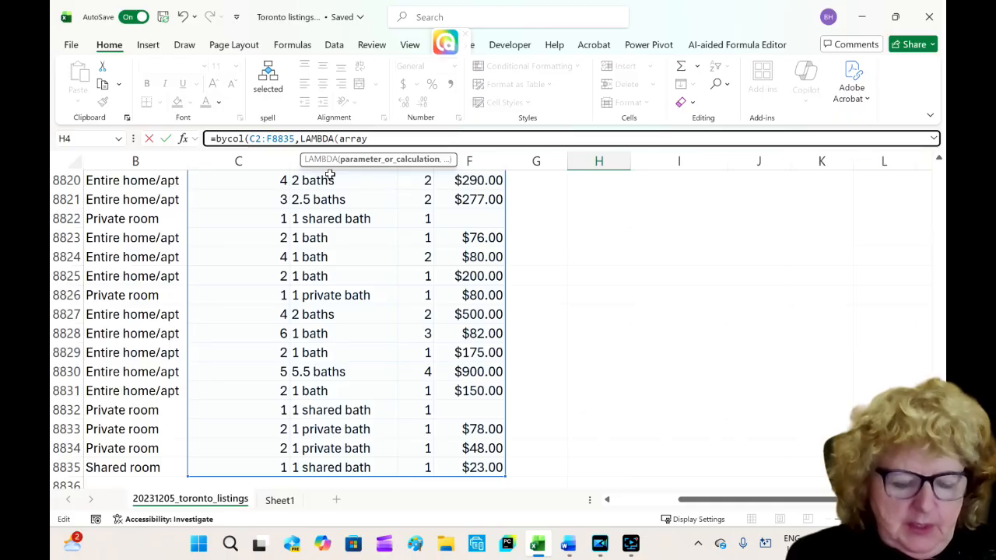
text(,)
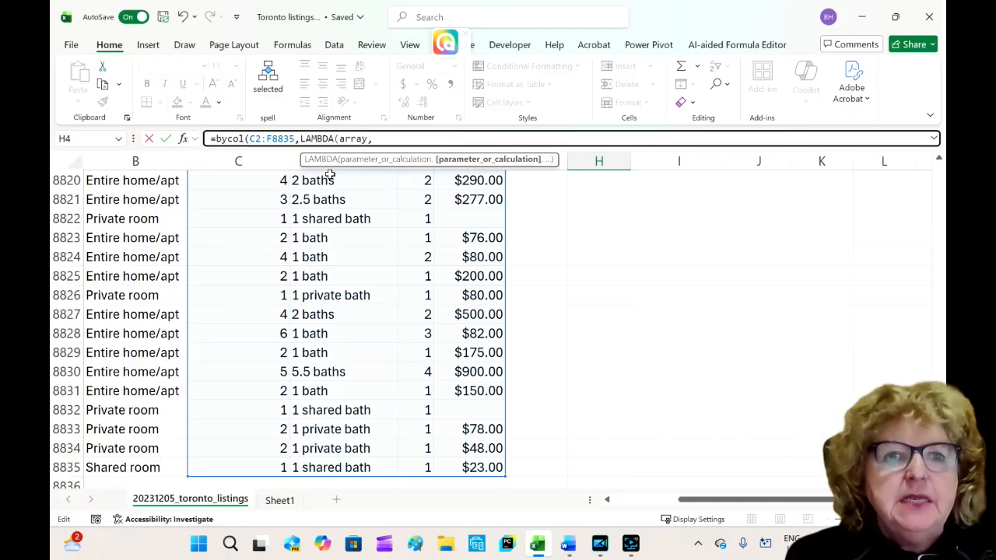
text(Mi)
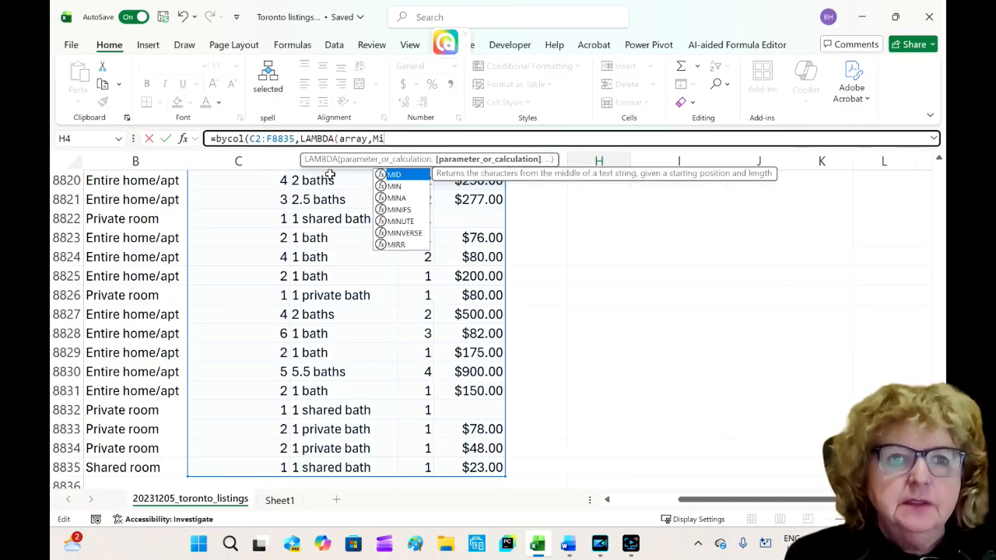
text(n)
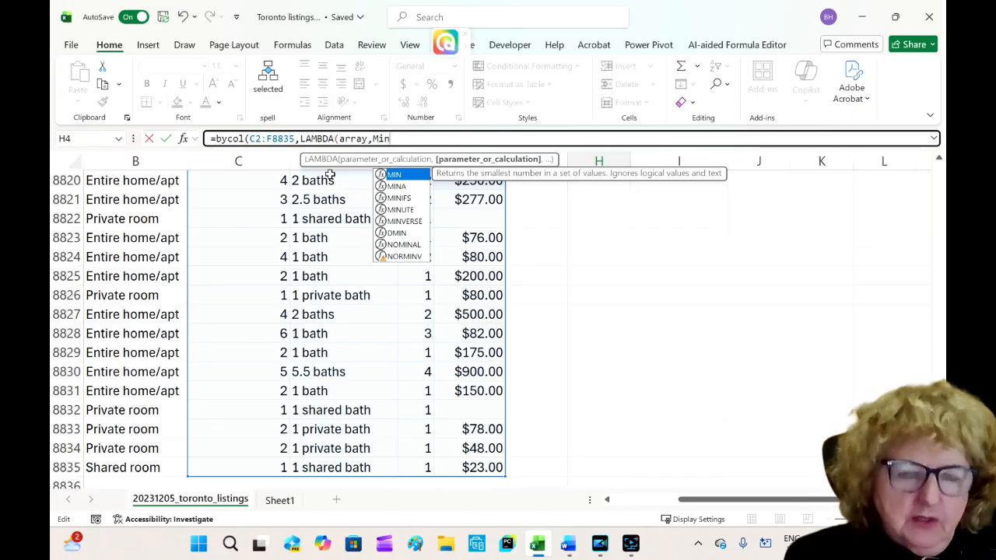
text(()
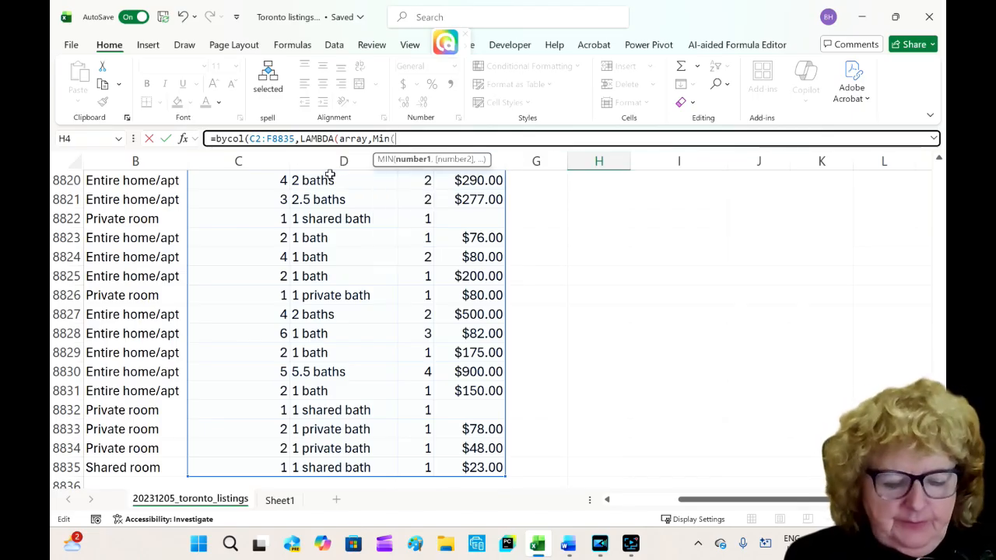
text(arra)
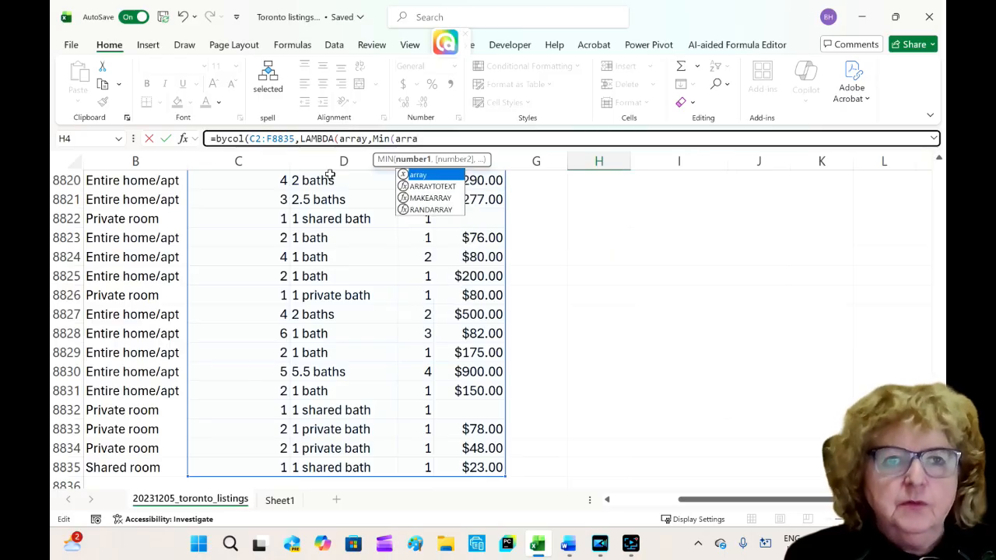
text(y))))
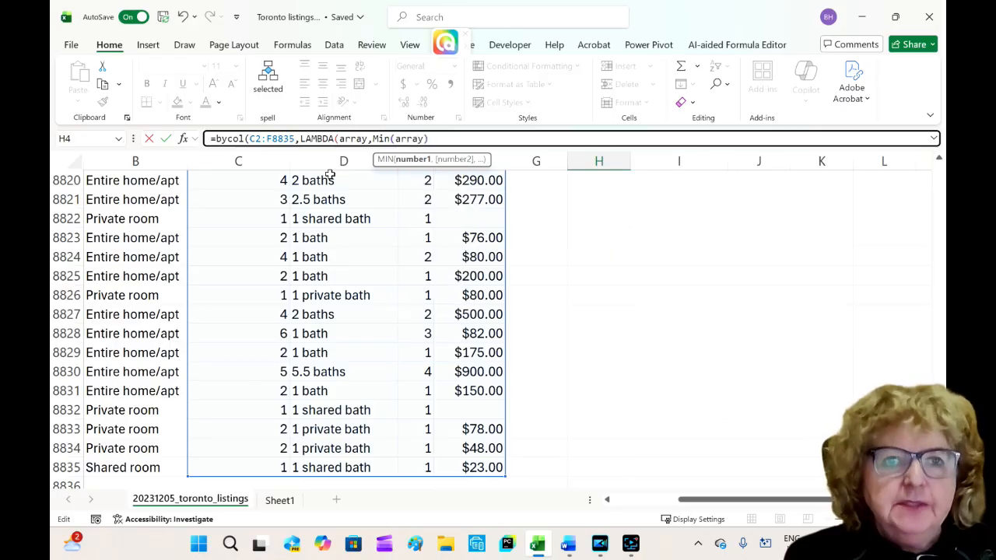
key(Return)
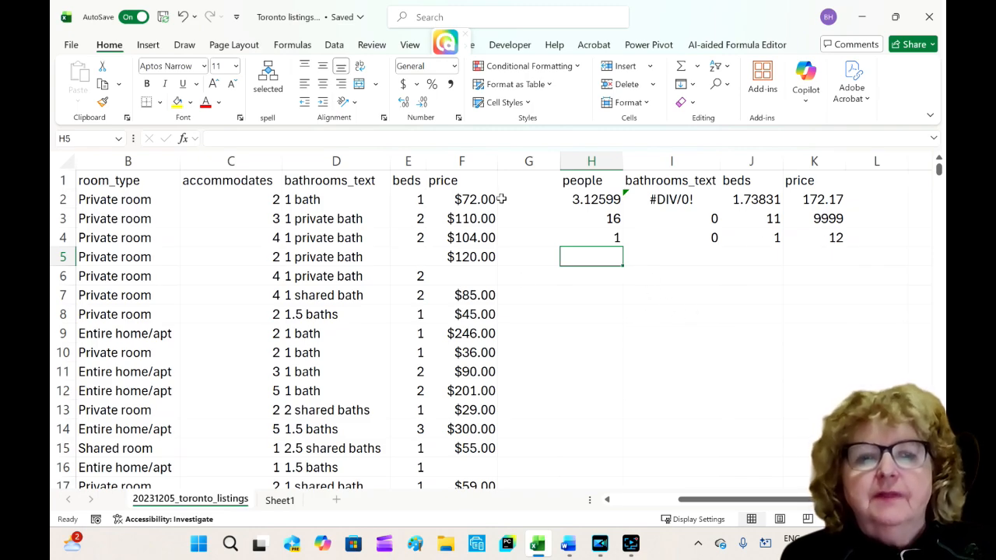
scroll(398, 334, down, 4)
scroll(397, 334, up, 4)
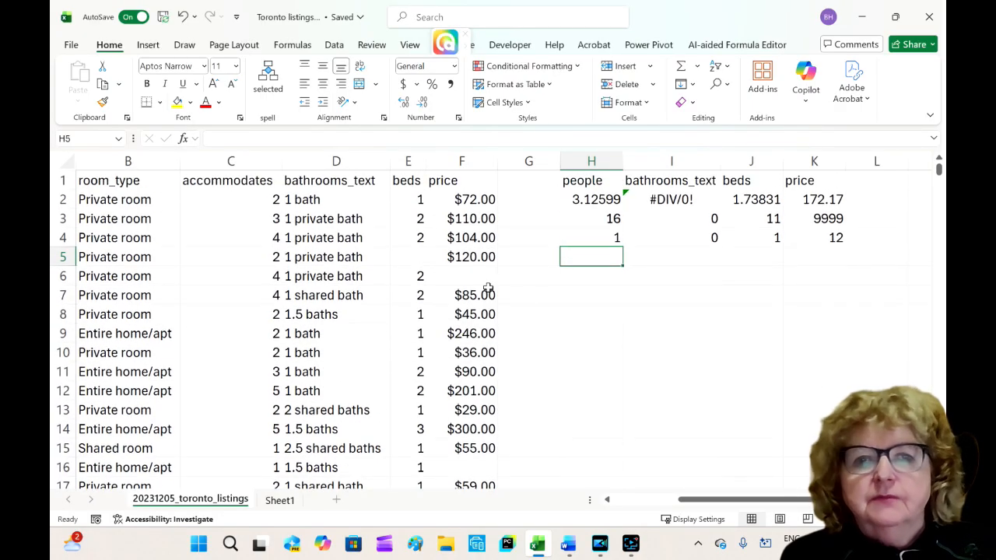